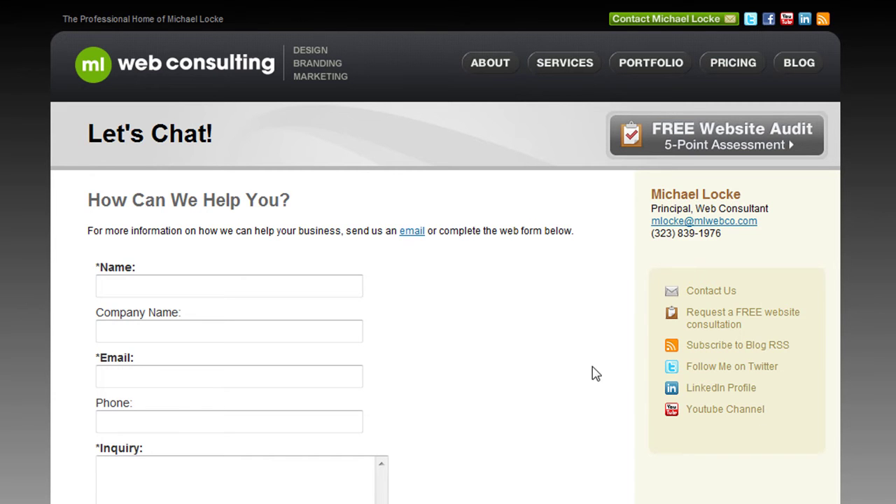
- Browse the ML Web Consulting home page, then return to the Let's Chat contact form
scroll(446, 252, down, 3)
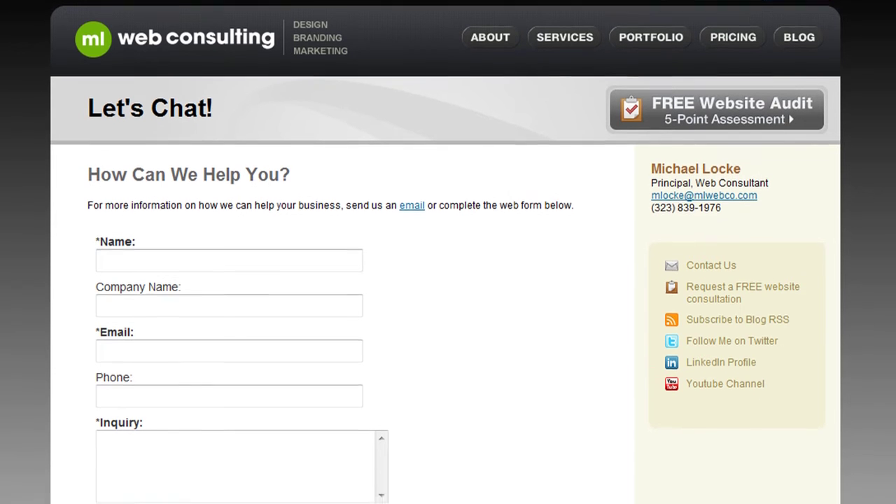
scroll(446, 252, down, 2)
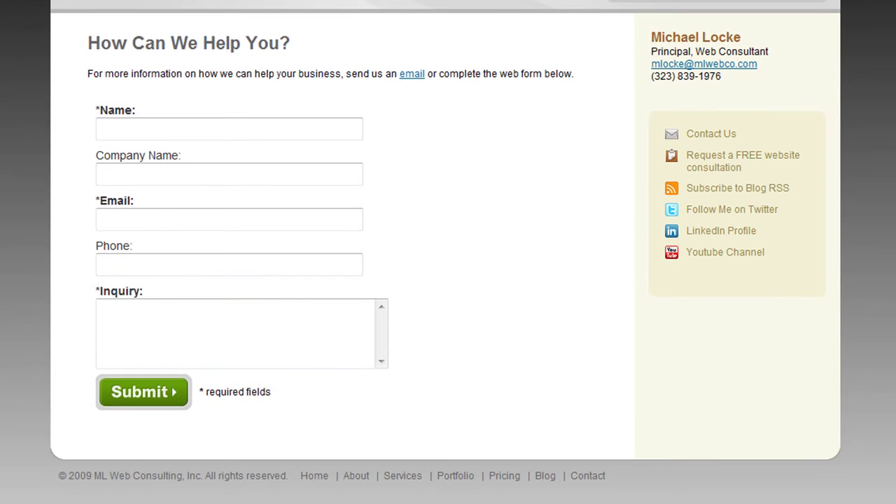
scroll(446, 252, up, 1)
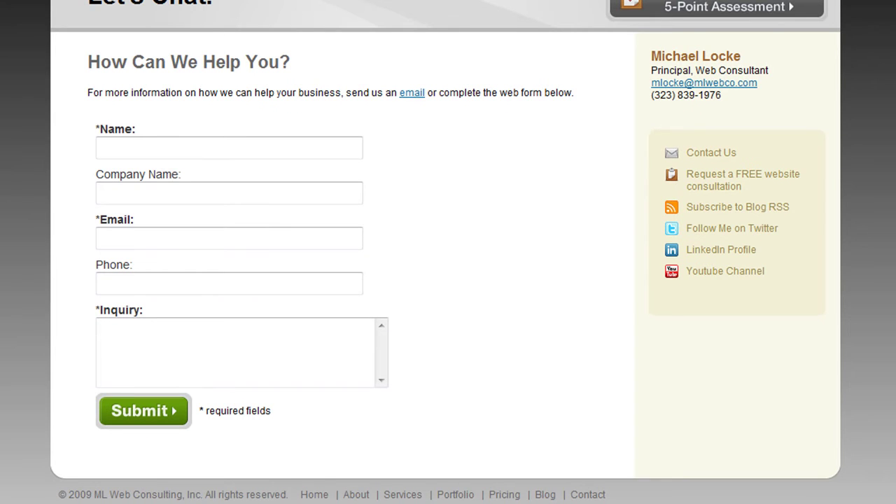
scroll(446, 252, up, 1)
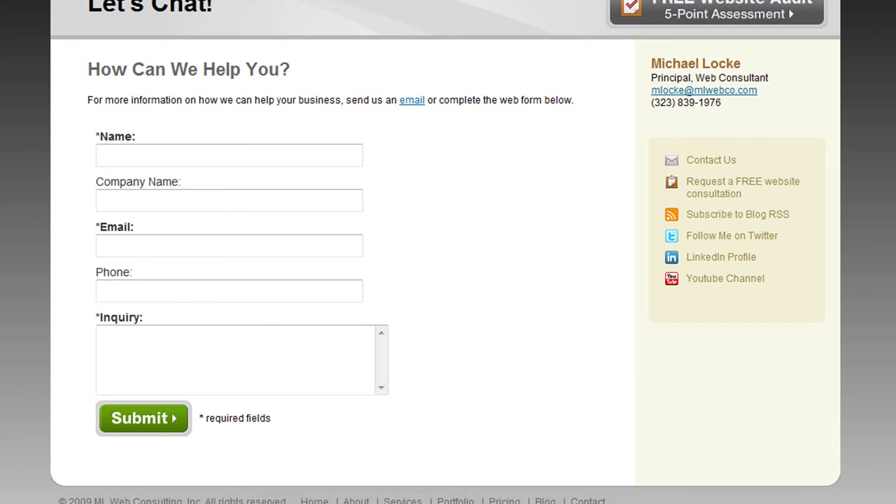
scroll(640, 250, up, 3)
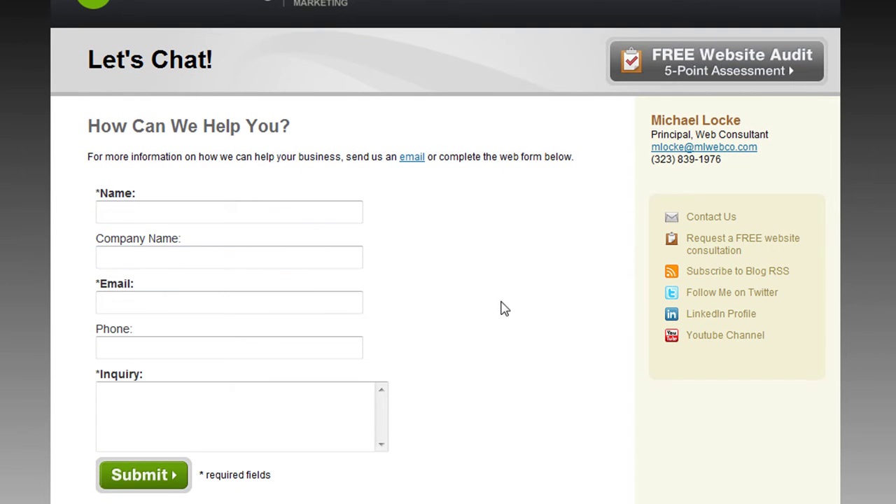
scroll(501, 310, up, 3)
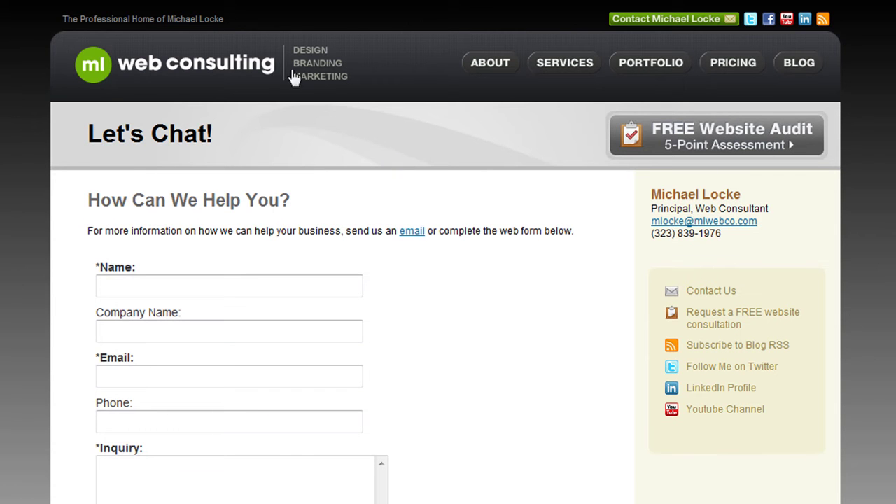
click(266, 69)
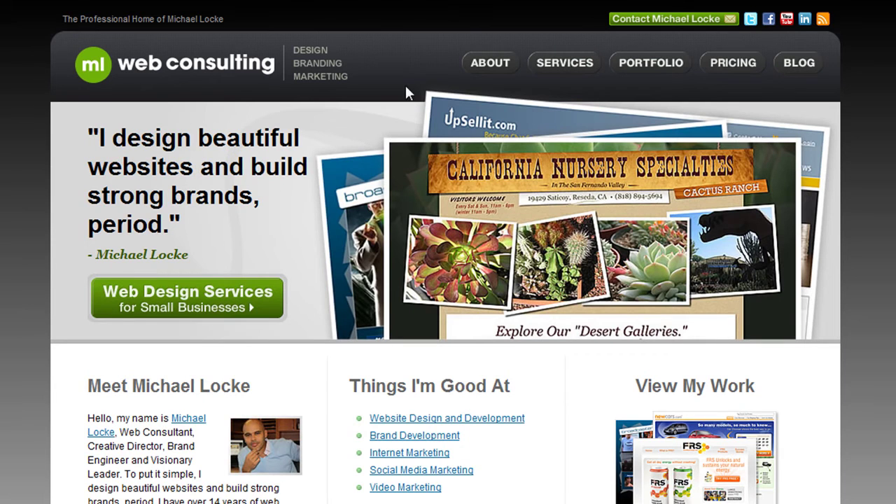
click(677, 27)
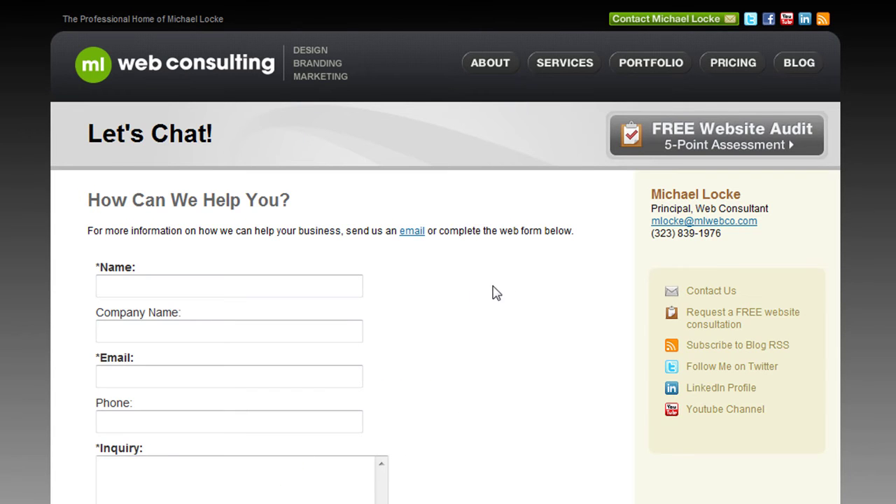
scroll(434, 308, down, 3)
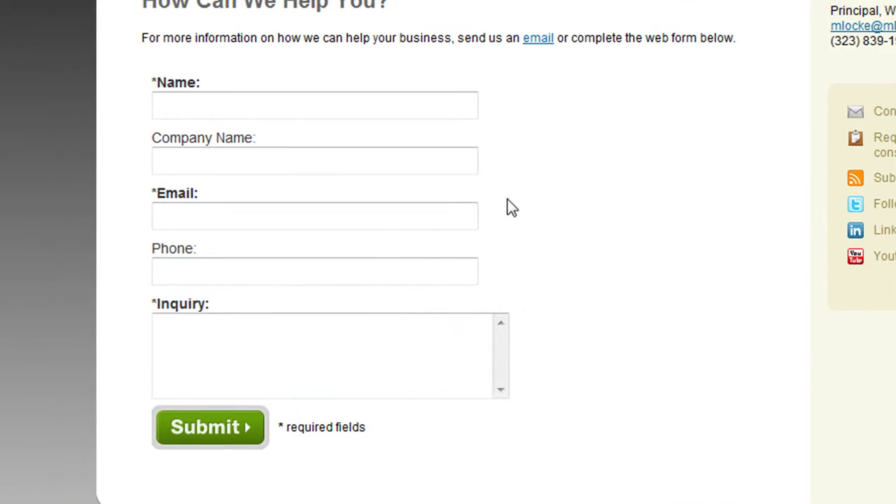
scroll(708, 236, up, 3)
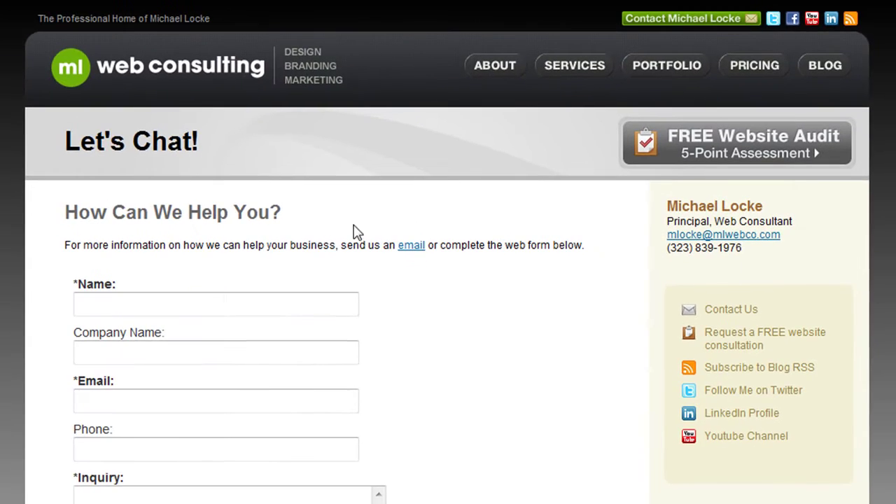
scroll(273, 261, down, 2)
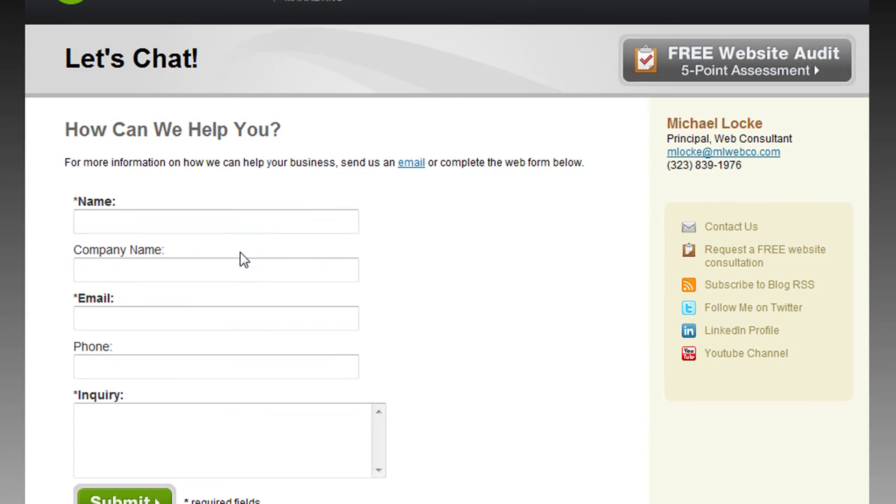
scroll(203, 308, down, 2)
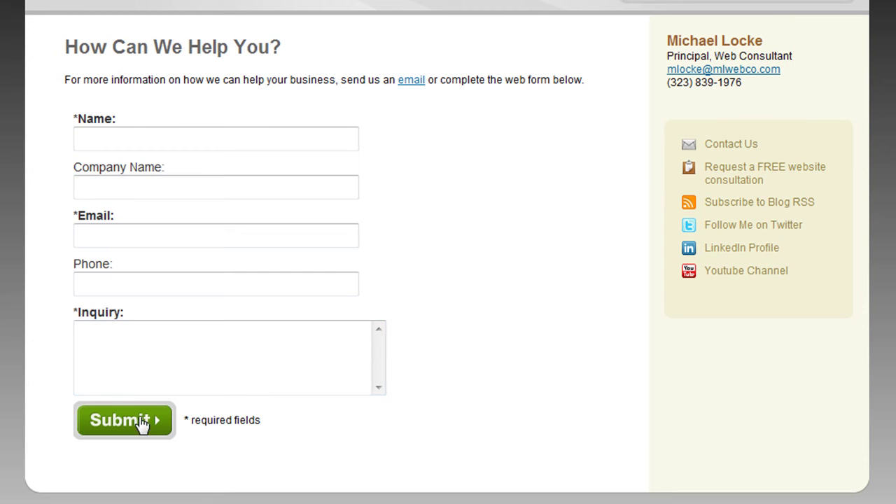
- Submit the empty contact form to see the validation errors, then go back
click(147, 140)
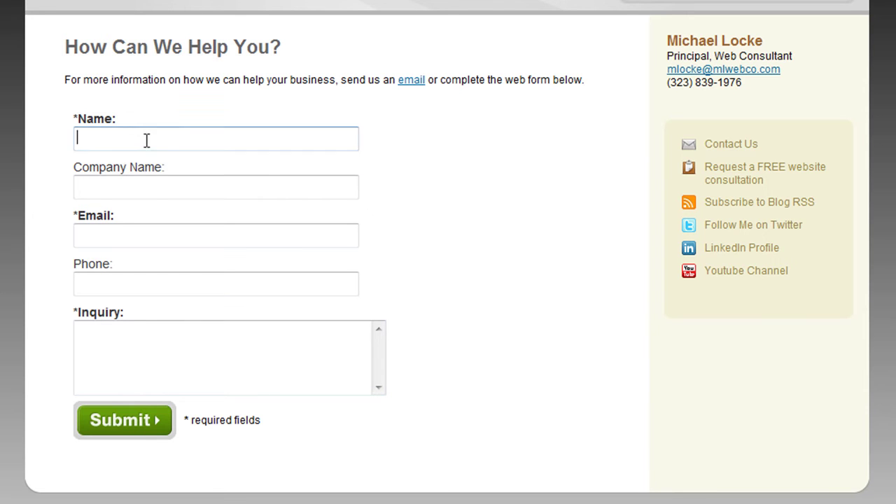
click(133, 425)
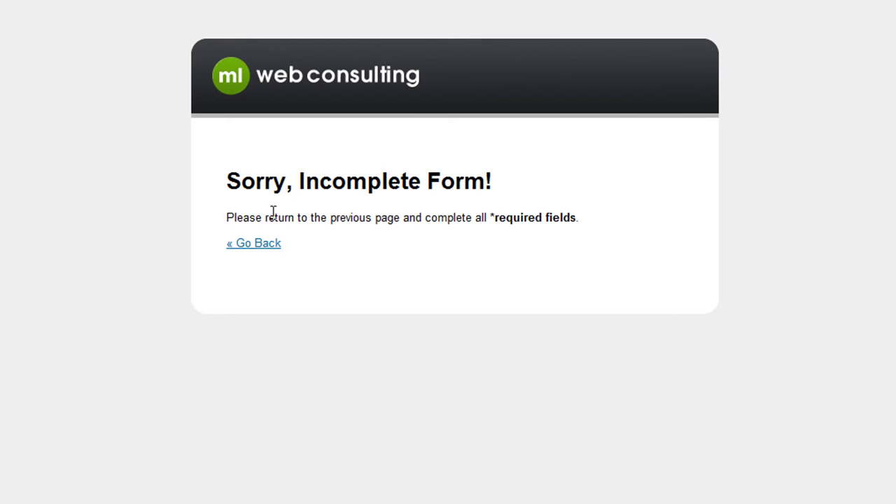
click(269, 247)
- Submit the form with a name, the suggested email address and inquiry 'Testing'
click(186, 144)
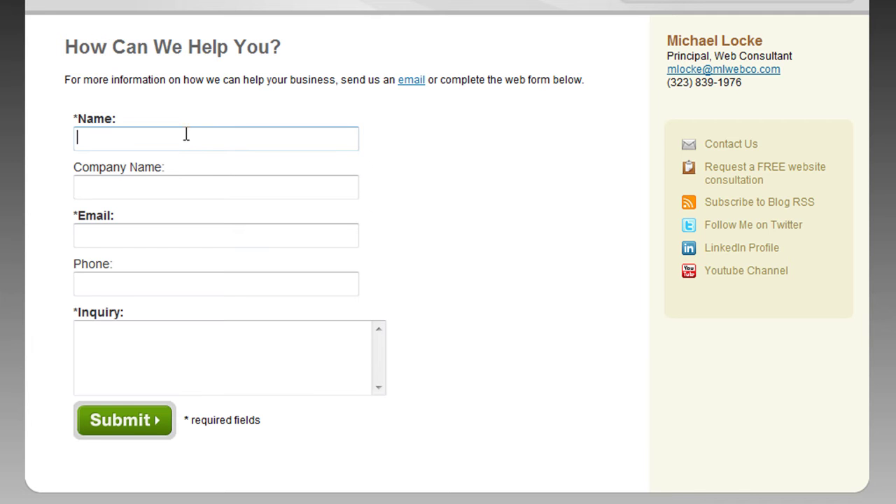
text(Michael)
click(181, 239)
text(mlocke)
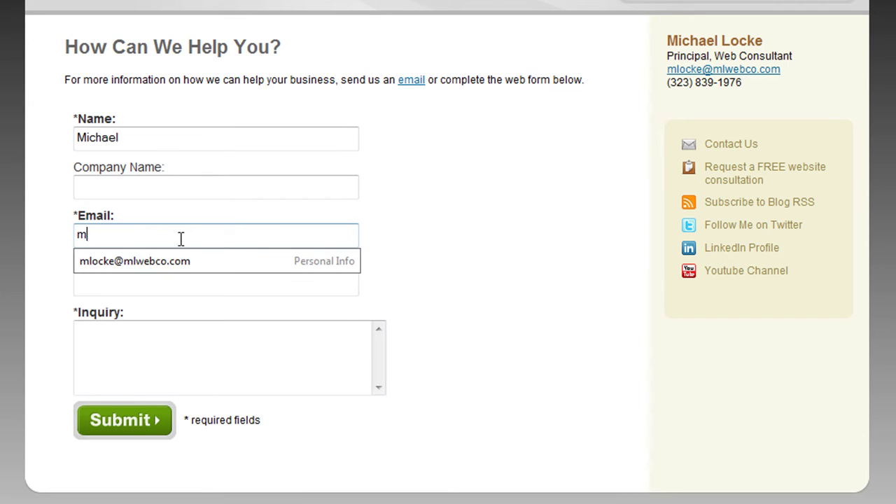
click(181, 261)
click(156, 343)
text(Testing!)
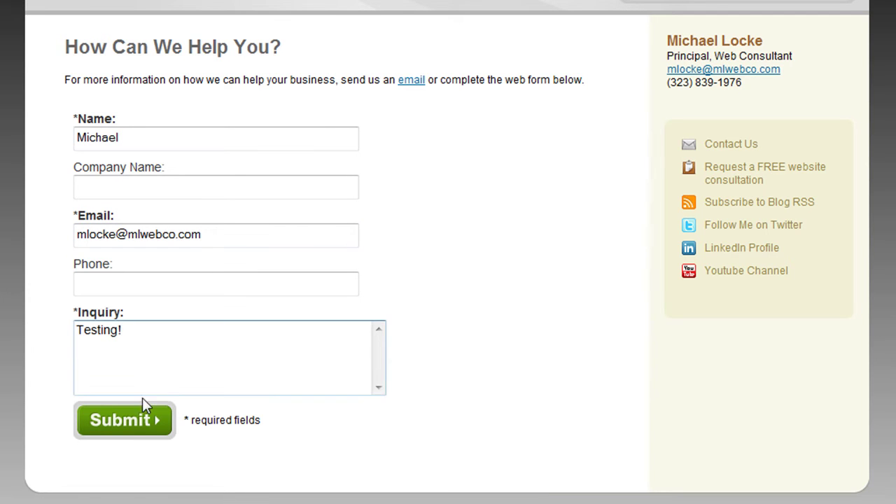
click(140, 415)
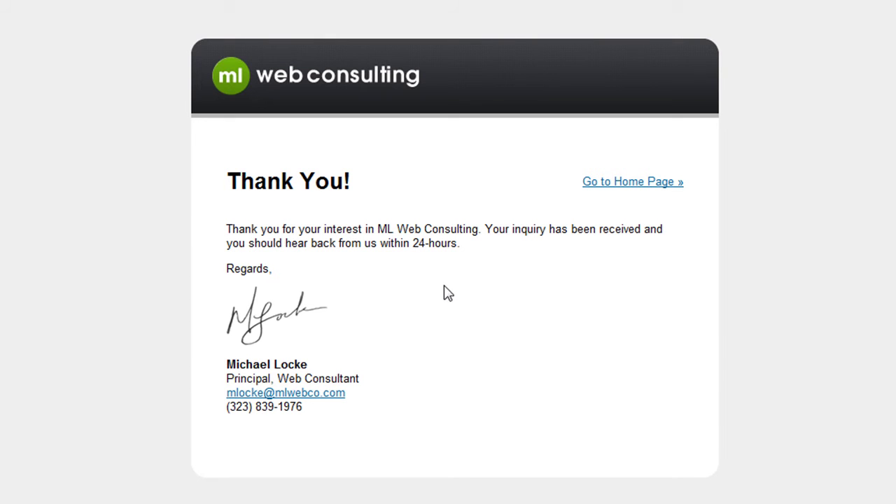
key(alt+Tab)
key(alt+Tab)
key(alt+Tab)
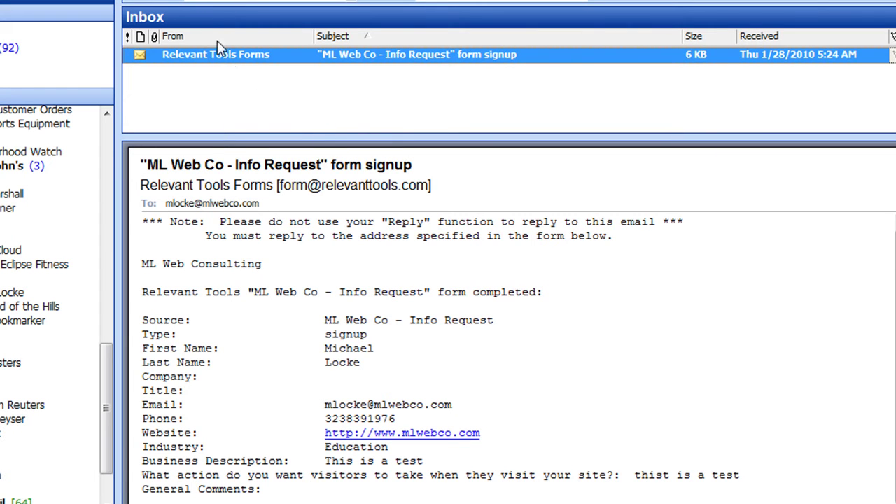
- Fetch new mail and select the submitted form details, including the Source line
key(F9)
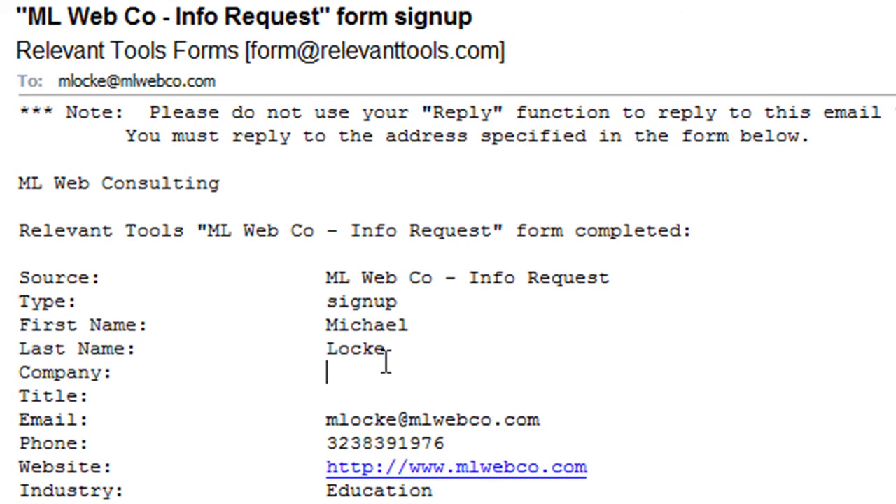
drag(520, 385, 100, 278)
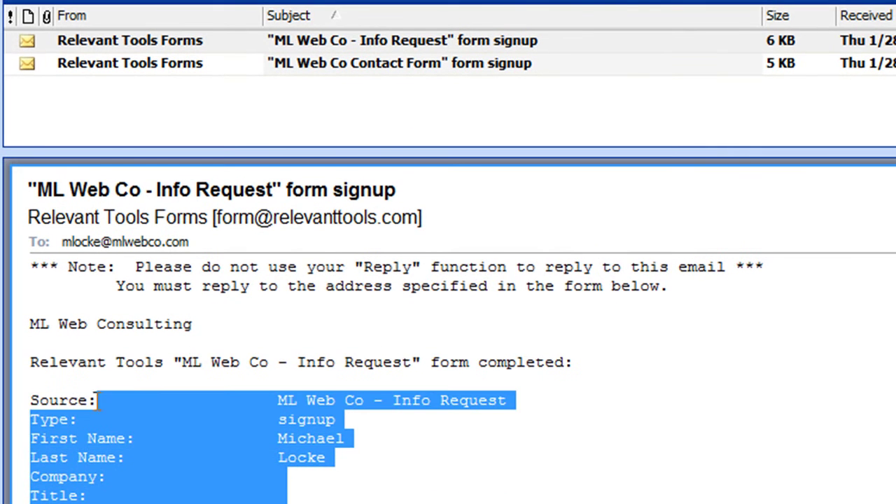
drag(100, 400, 20, 416)
- Return to Internet Explorer and bring up the Relevant Tools site tab
key(alt+Tab)
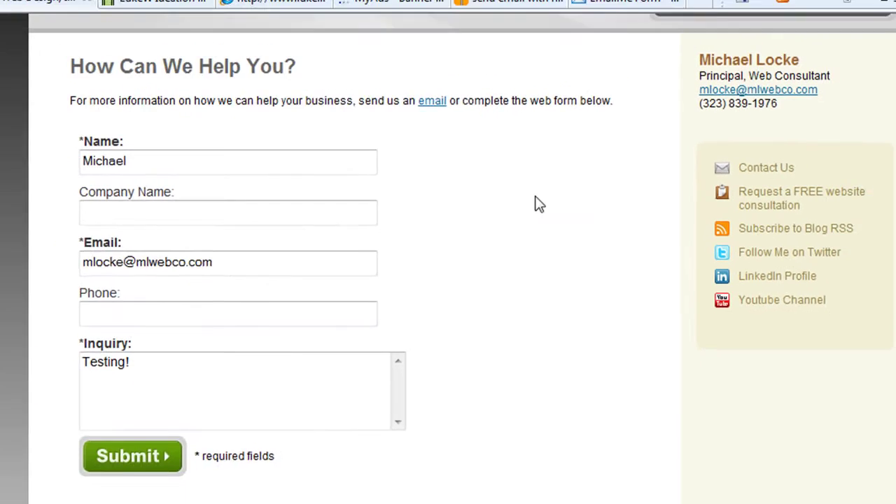
scroll(542, 204, up, 3)
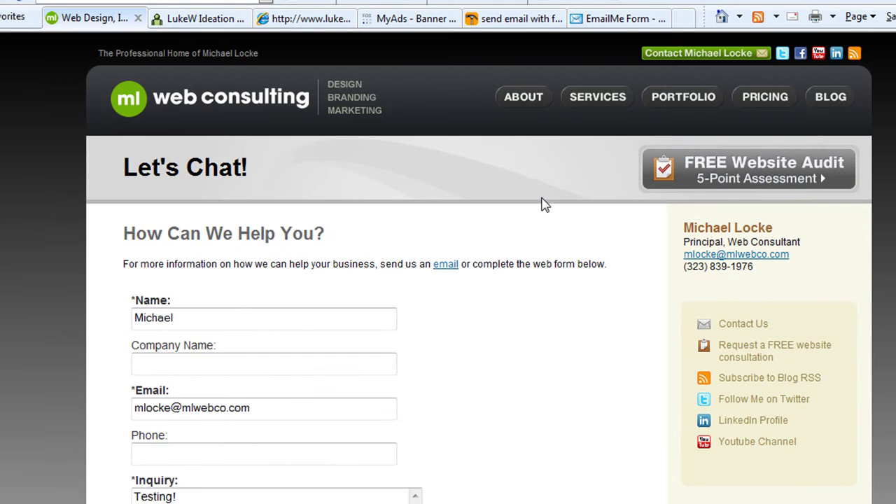
click(499, 25)
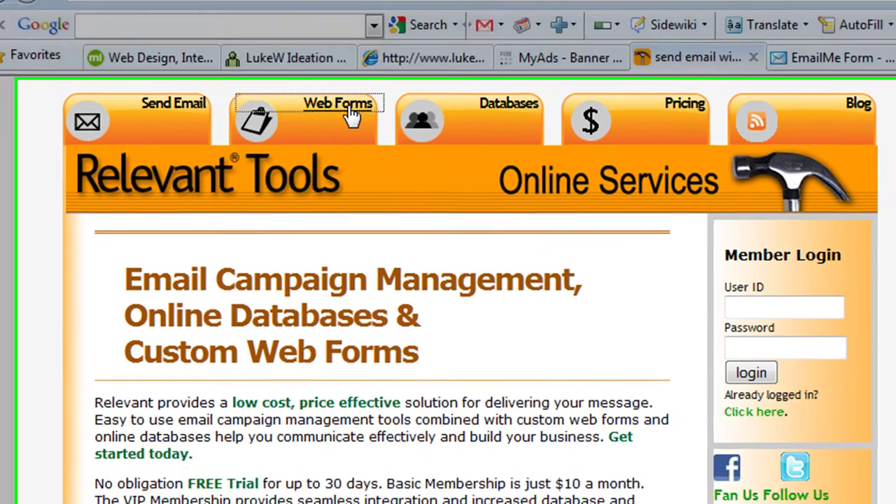
- Open the Relevant Tools Web Forms page, then the Databases page, and scroll through it
click(359, 158)
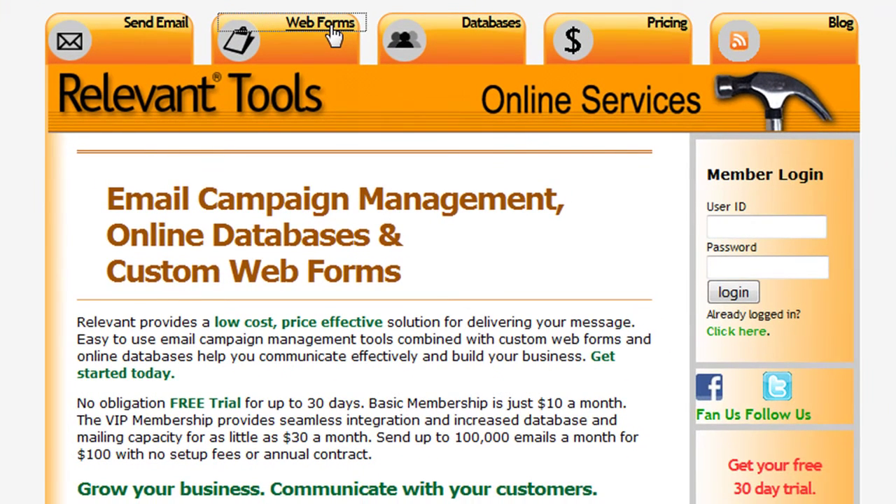
click(499, 27)
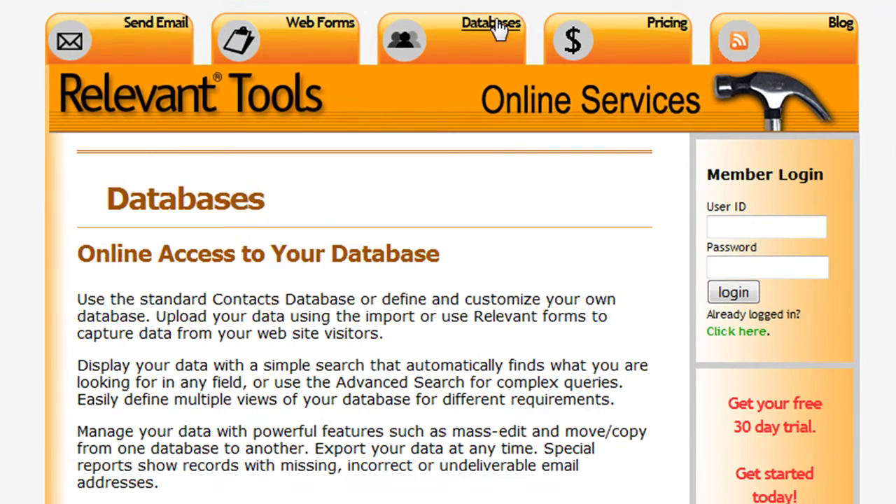
scroll(501, 286, down, 3)
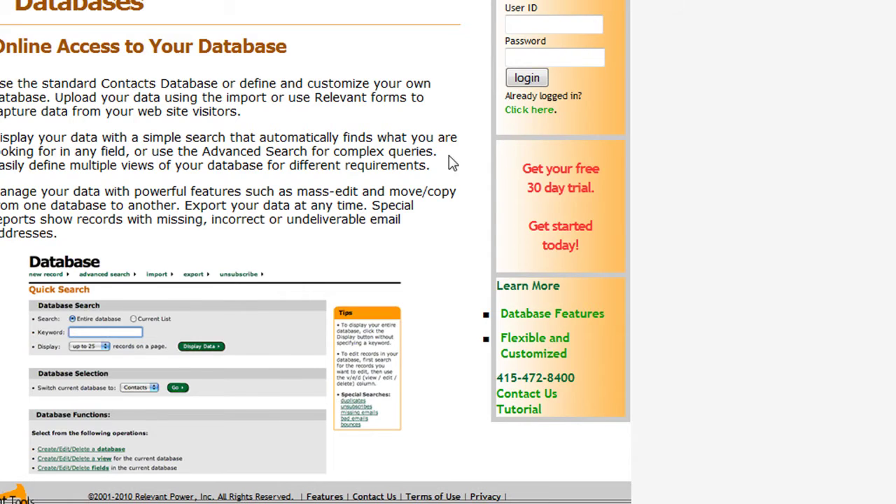
scroll(451, 175, up, 3)
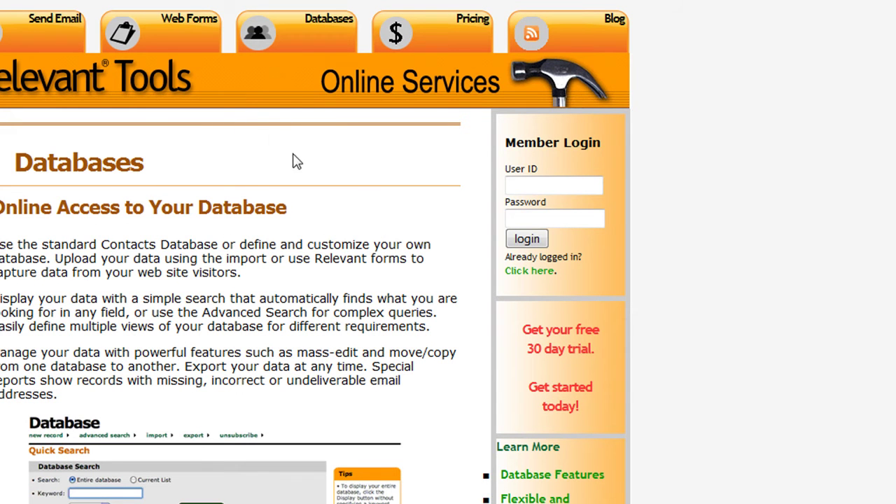
scroll(341, 202, down, 2)
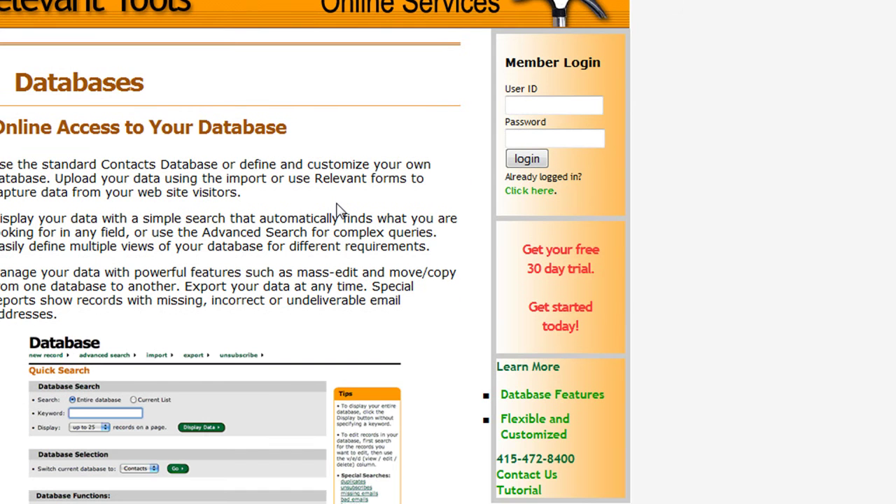
scroll(341, 209, down, 2)
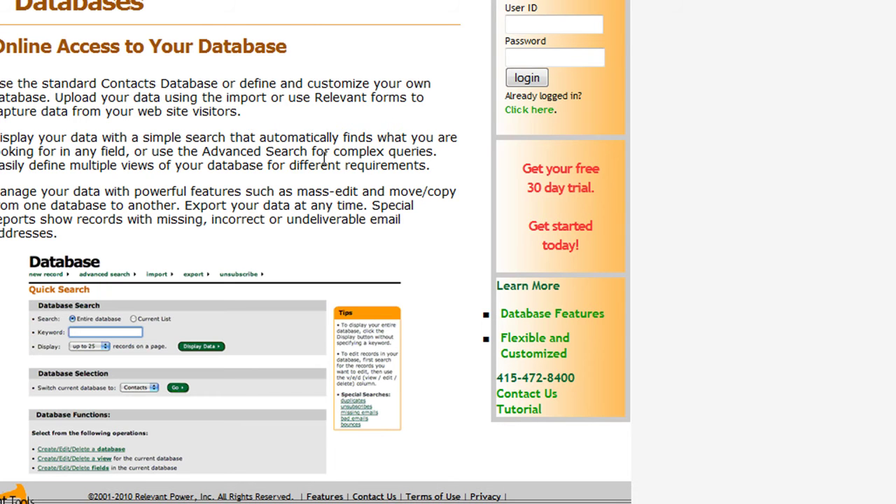
scroll(326, 159, up, 3)
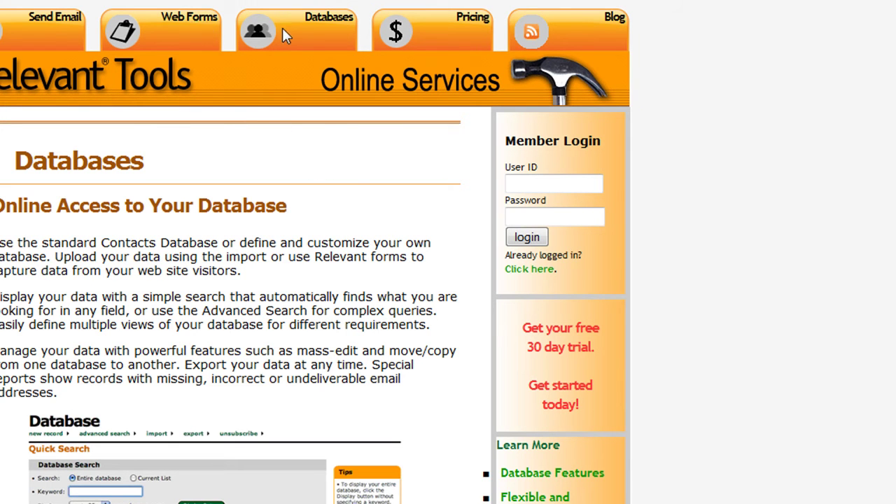
- Open the Relevant Tools Web Forms page and scroll down to the test form
click(181, 24)
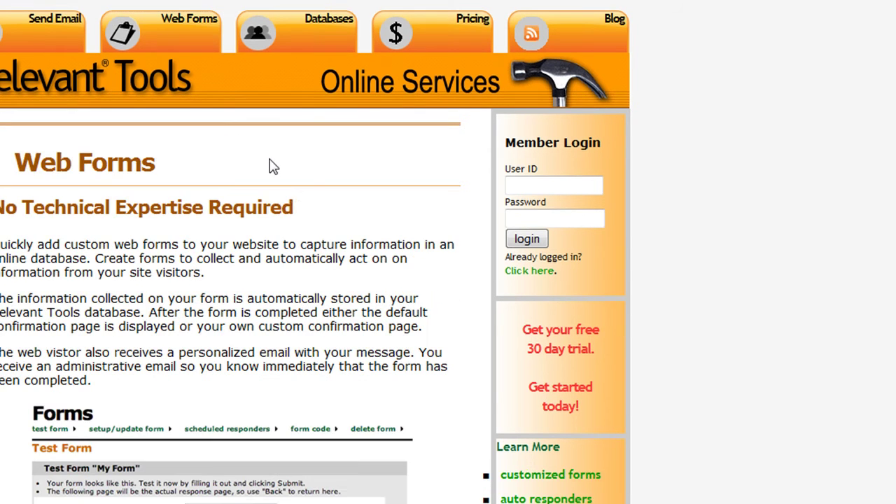
scroll(259, 146, down, 4)
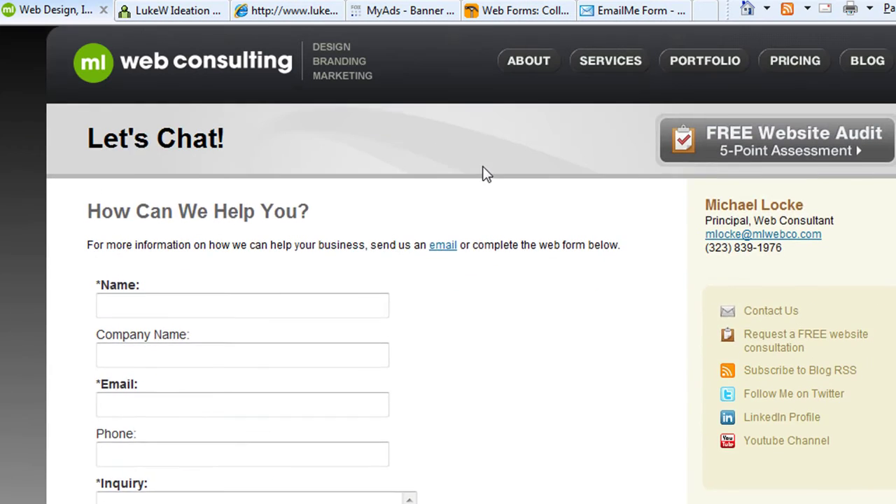
- Clear the redirect-field selection in TextPad and check the contact form in the browser
scroll(483, 175, up, 1)
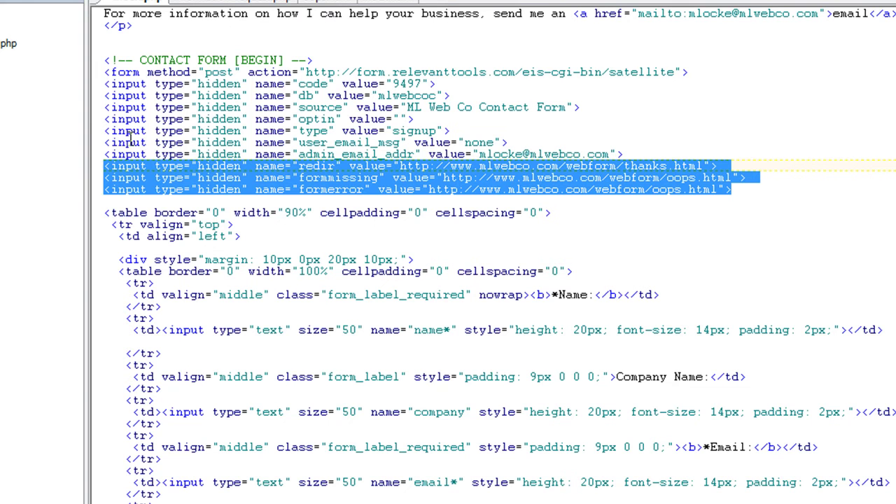
click(125, 75)
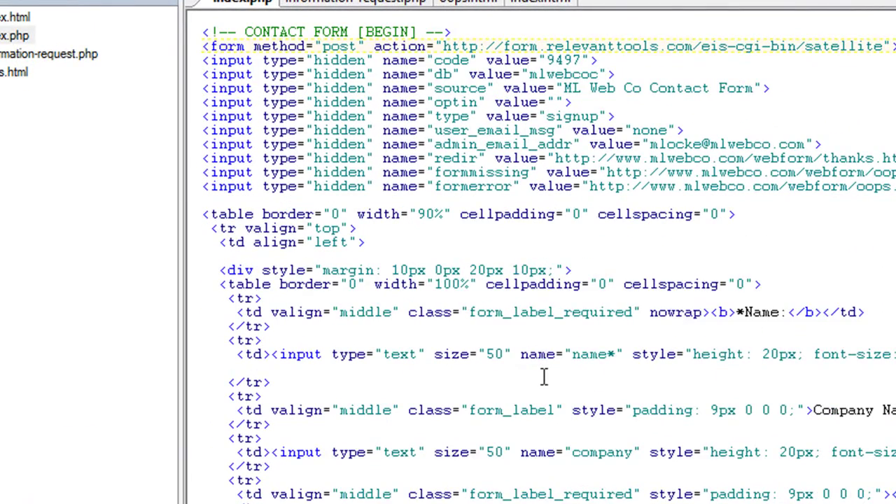
key(alt+Tab)
scroll(532, 350, down, 2)
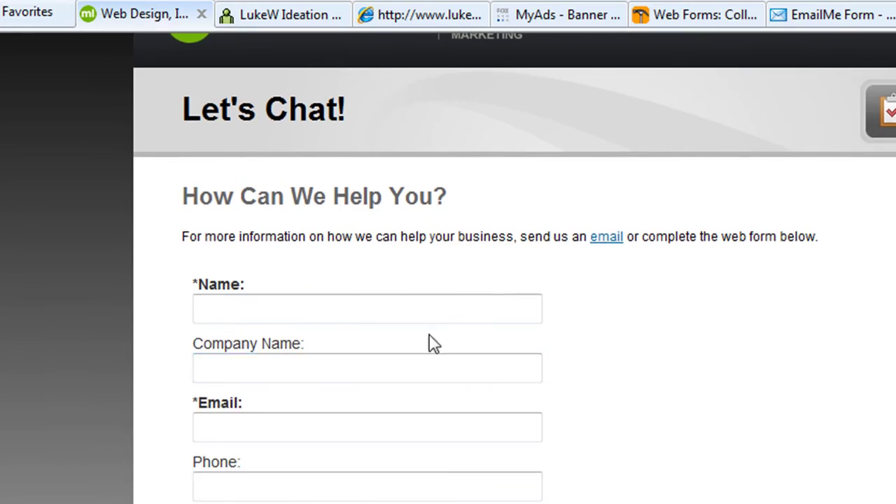
- Select the index.php contact form code starting at the <form> tag, then return to the form
key(alt+Tab)
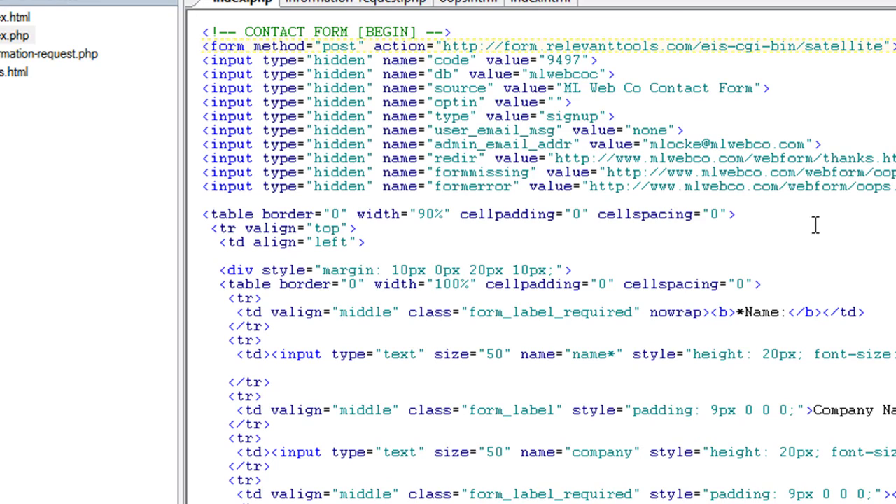
drag(186, 53, 626, 420)
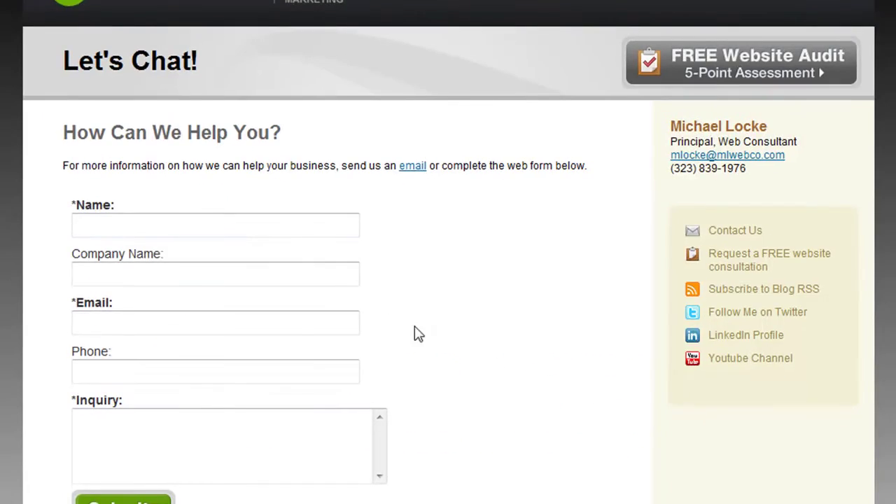
click(206, 225)
- Open the FREE Website Audit page and scroll down to its assessment form
key(alt+Tab)
key(alt+Tab)
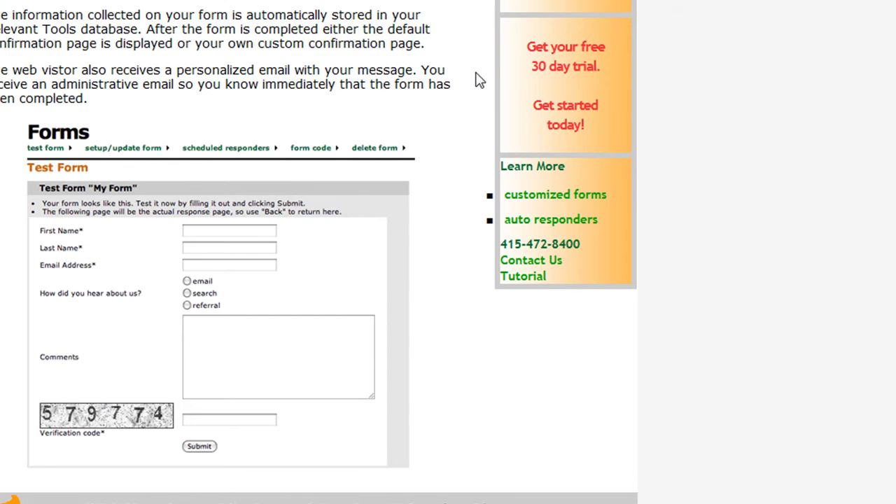
scroll(478, 80, up, 4)
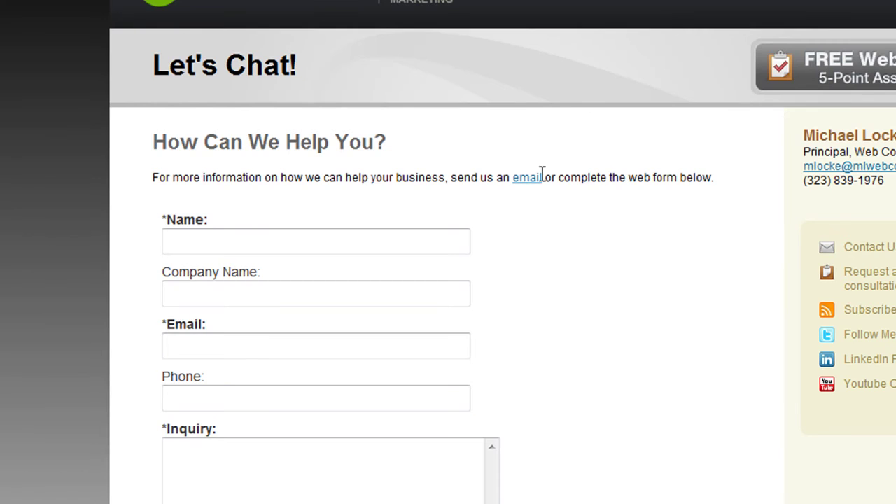
scroll(574, 241, up, 2)
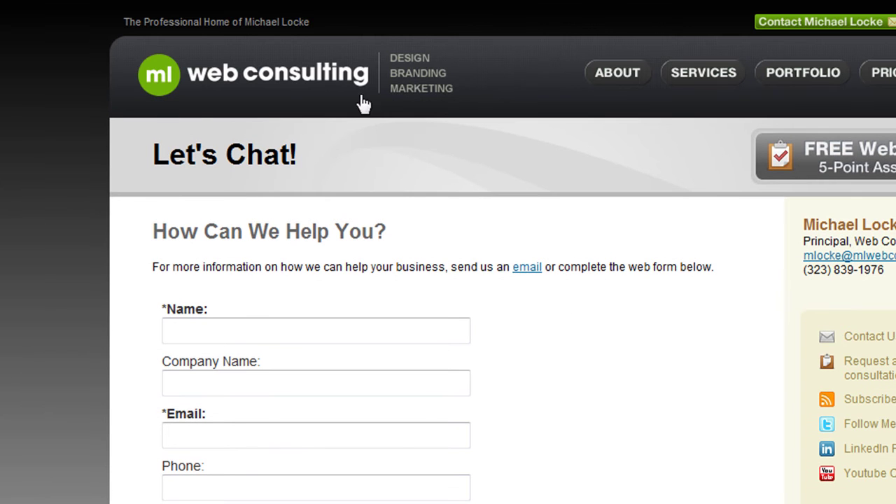
click(869, 153)
scroll(608, 266, down, 4)
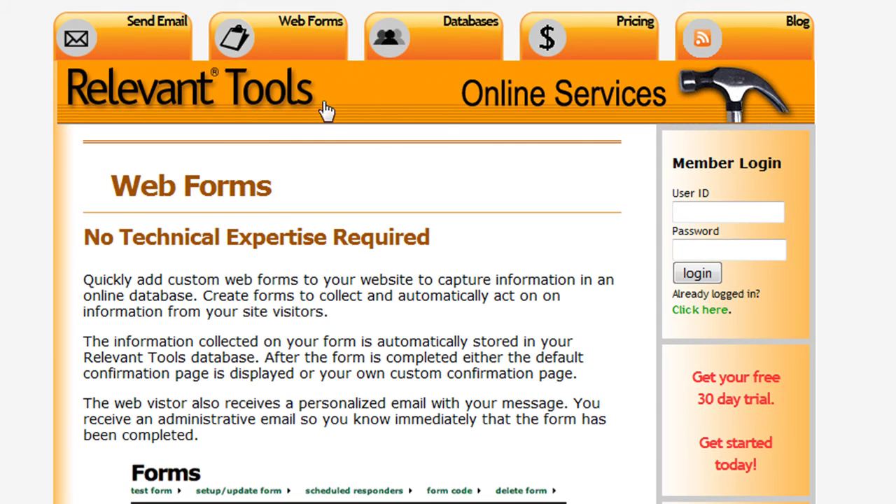
- Open the Relevant Tools Send Email page on personalized email campaigns
click(162, 22)
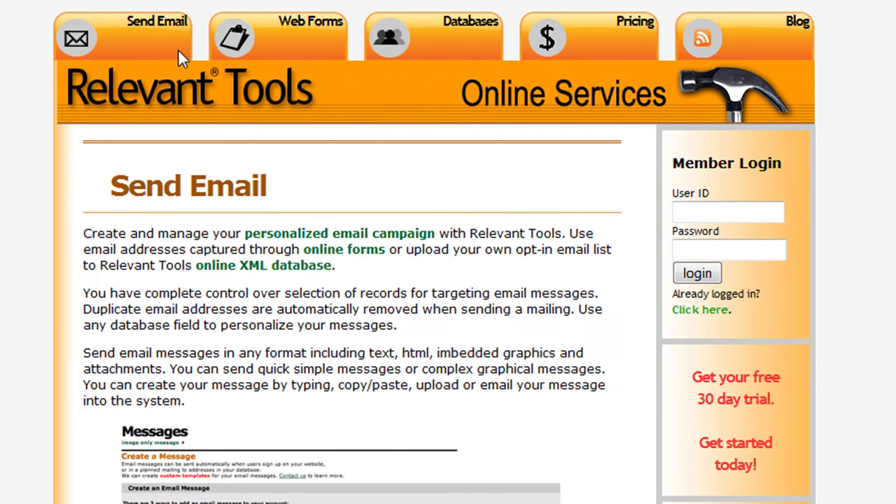